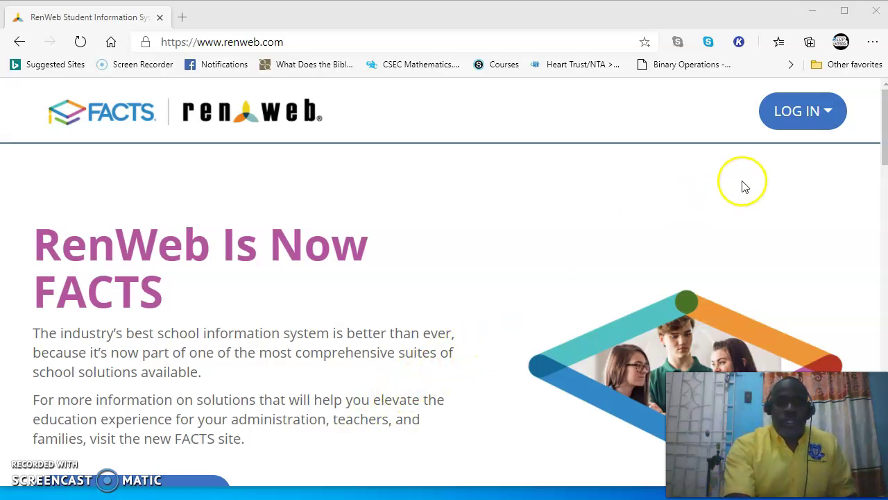
- Enter the school system through the RenWeb 1 login and open the Classroom page
click(815, 114)
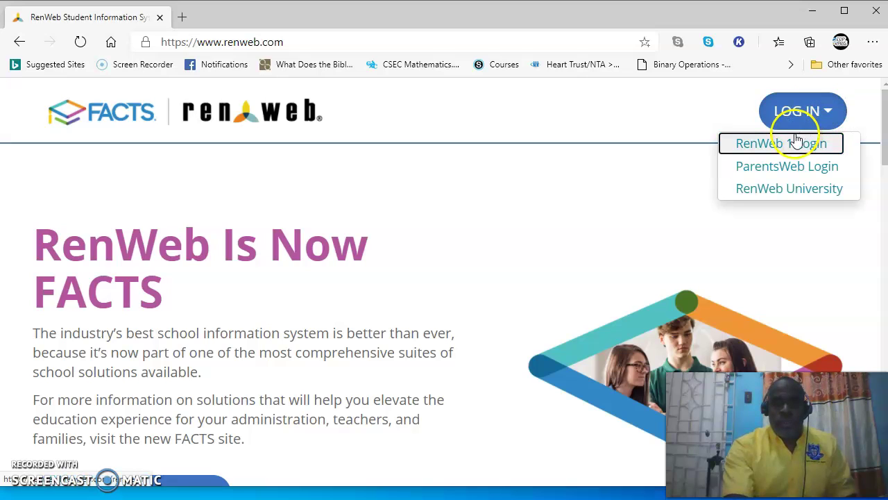
click(796, 144)
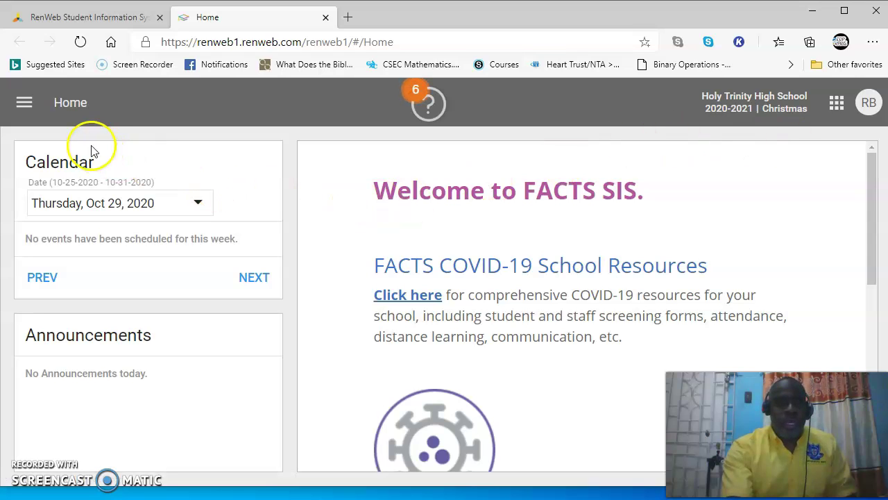
click(25, 108)
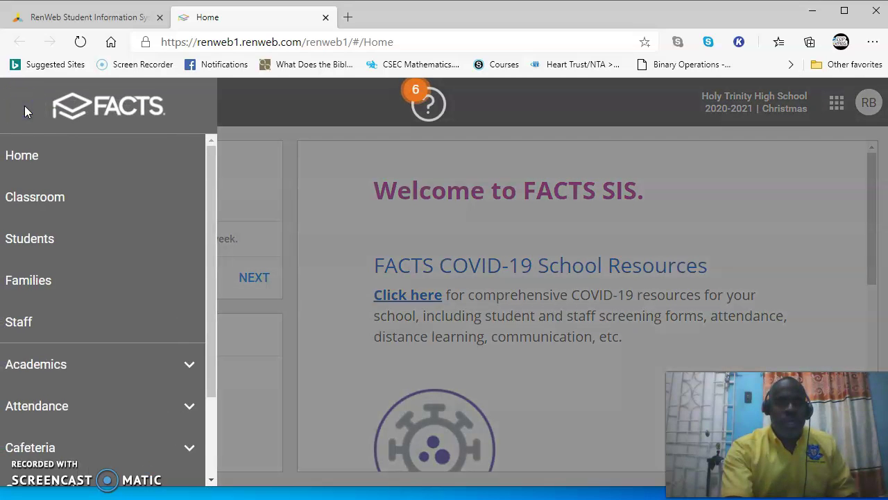
click(65, 200)
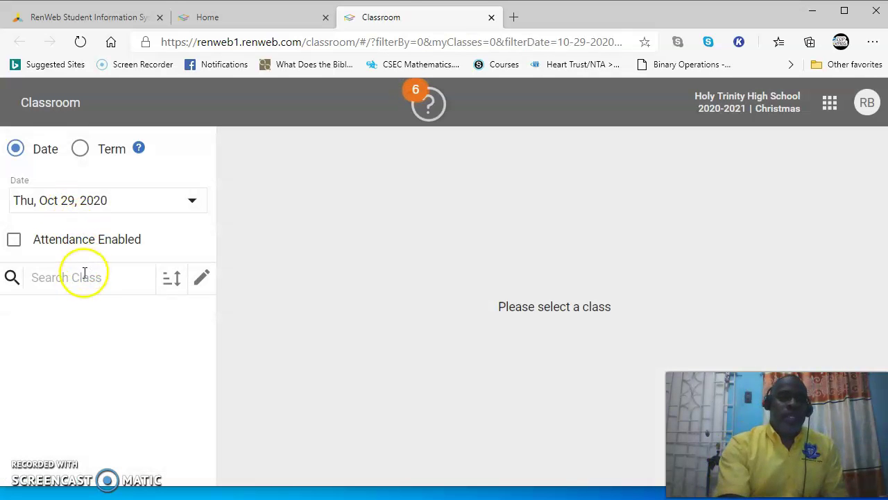
- Search the classes for "bus" and open the Attendance page of the 10-Math - Bus 1 class
click(55, 281)
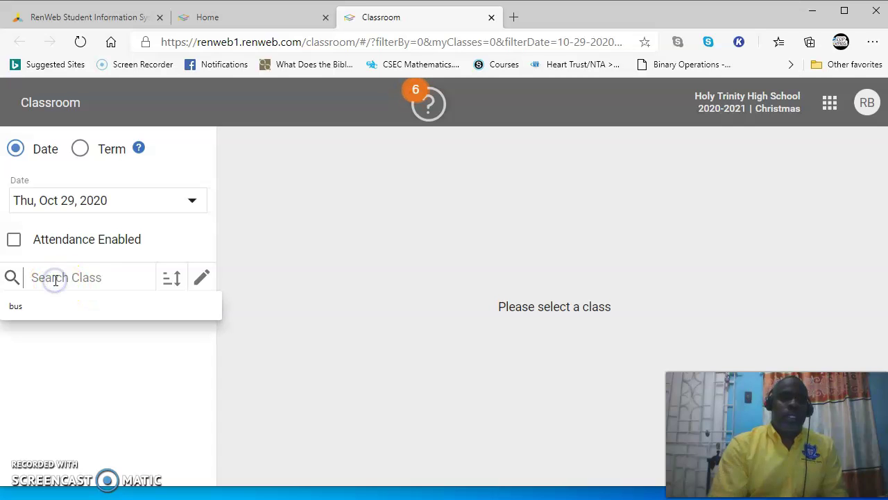
text(busi)
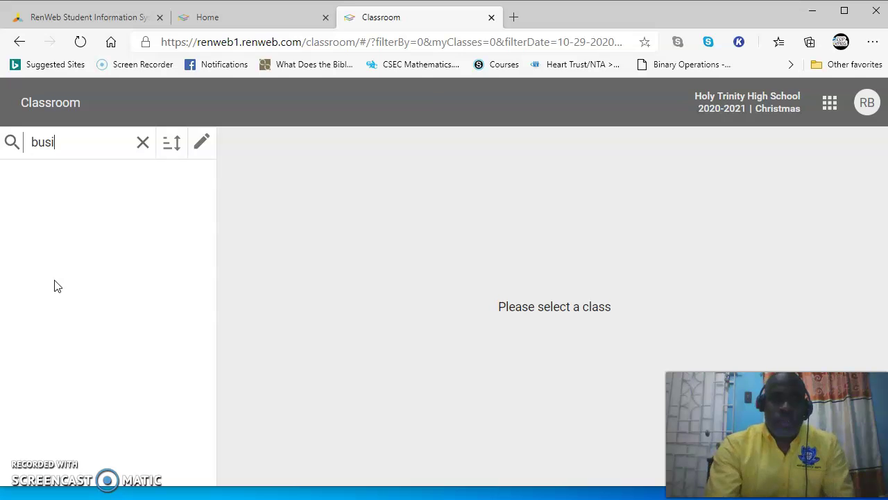
key(BackSpace)
click(81, 190)
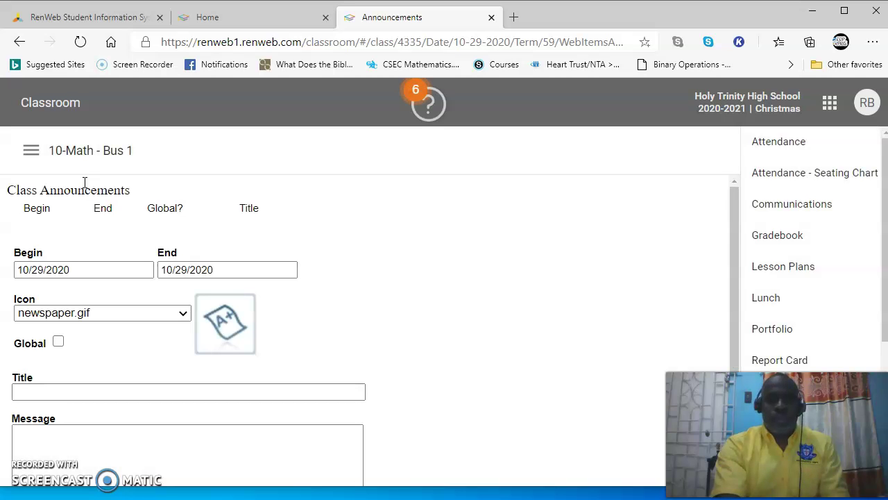
click(780, 149)
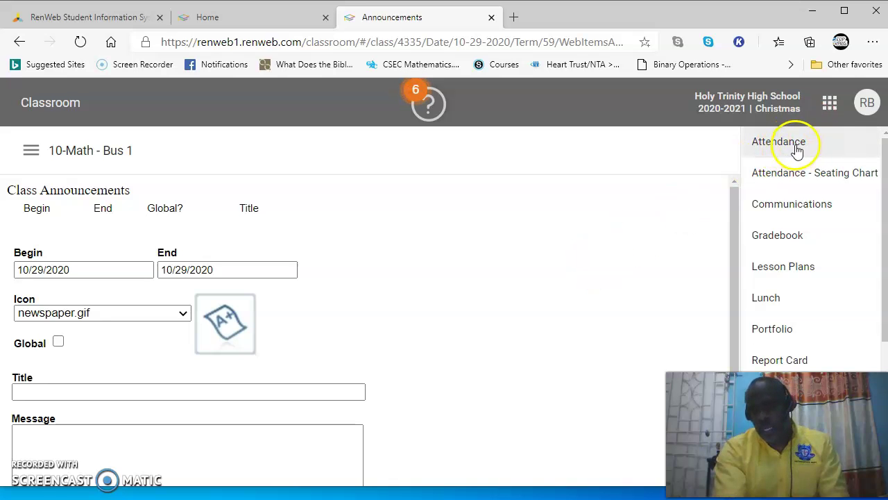
click(797, 150)
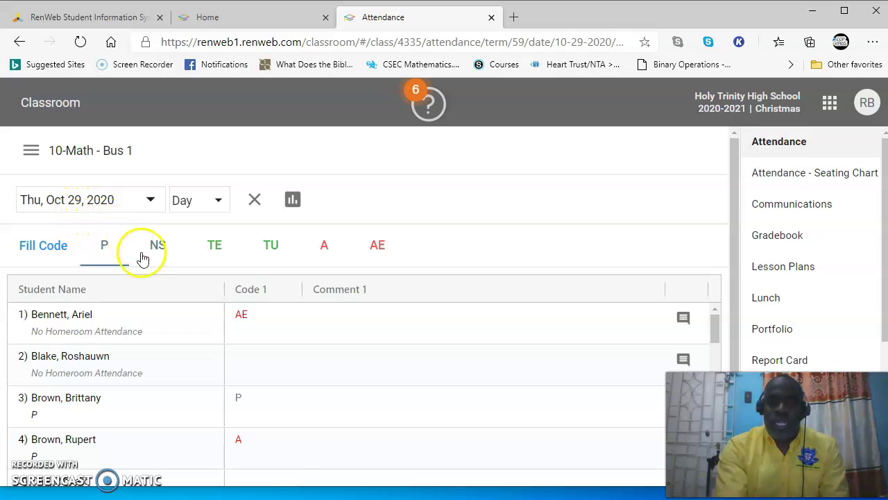
- Record code P for the first listed student, keeping the attendance date at Thu, Oct 29, 2020
click(243, 321)
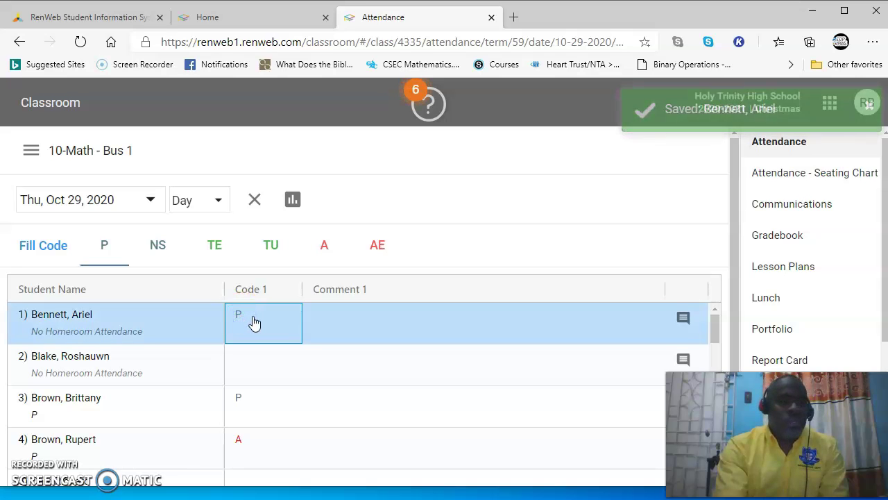
click(152, 201)
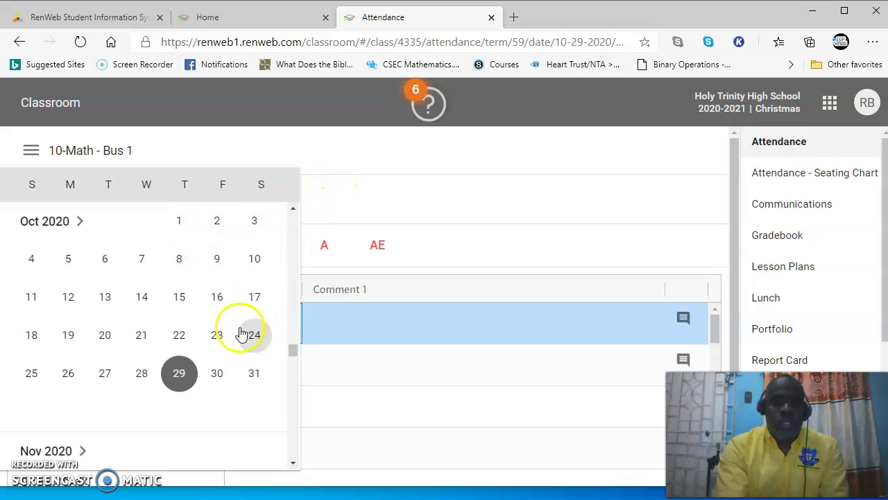
click(182, 376)
click(251, 336)
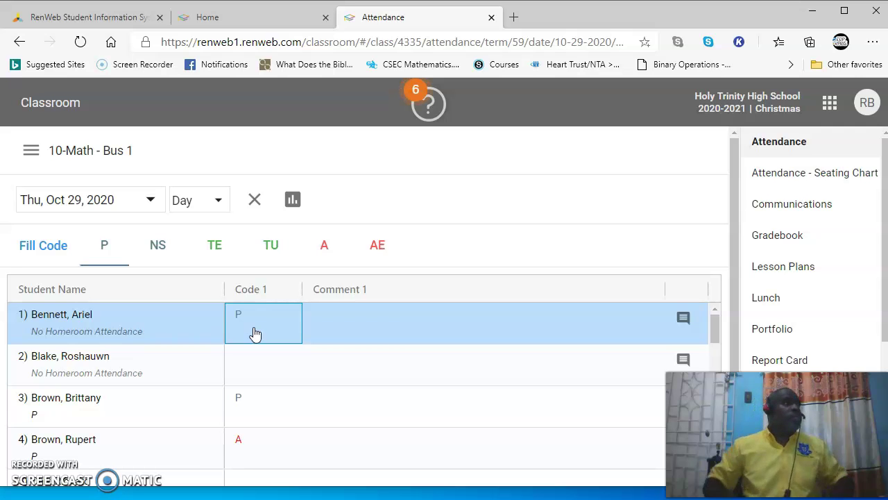
click(36, 486)
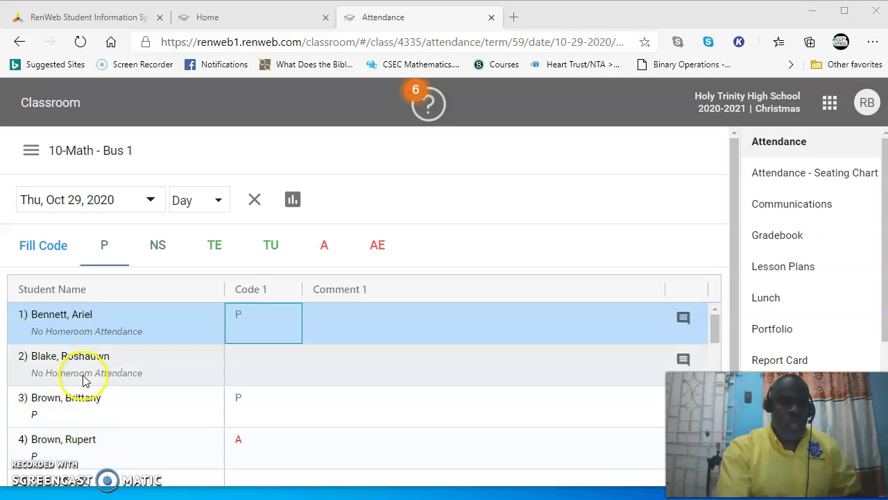
- Set the attendance date to Tue, Oct 27, 2020, and check the available view periods, keeping Day
click(151, 200)
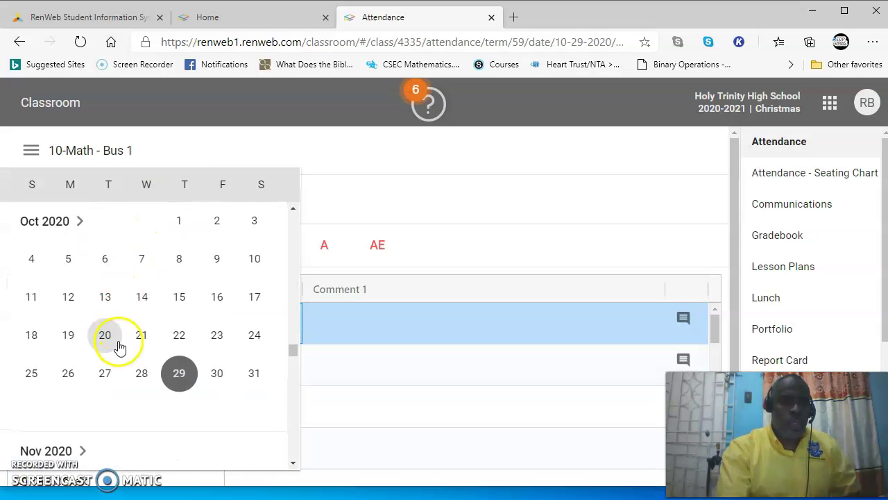
click(109, 371)
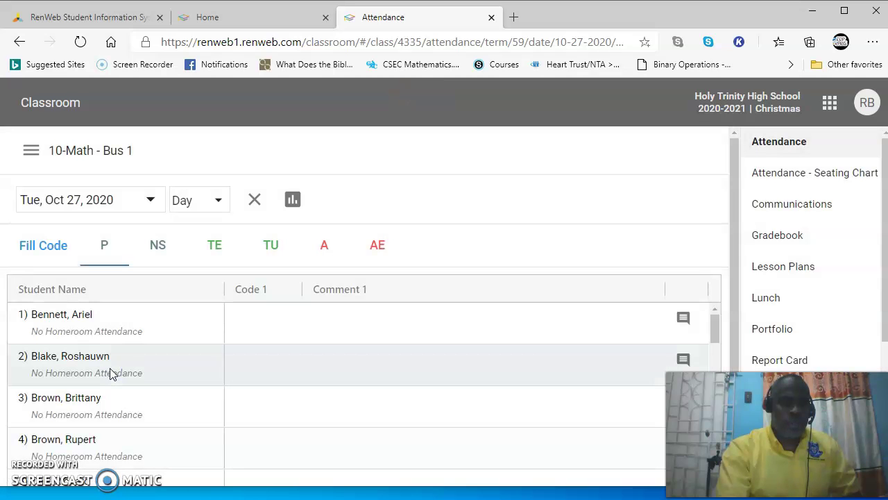
click(218, 200)
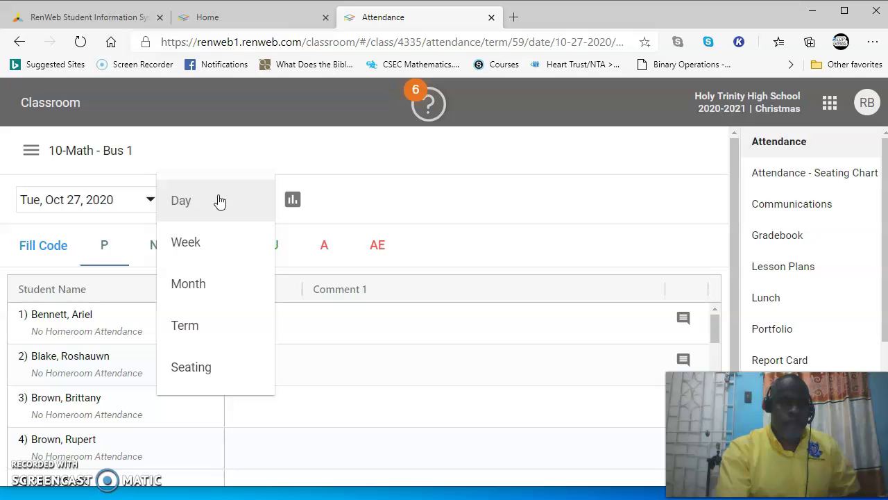
click(218, 199)
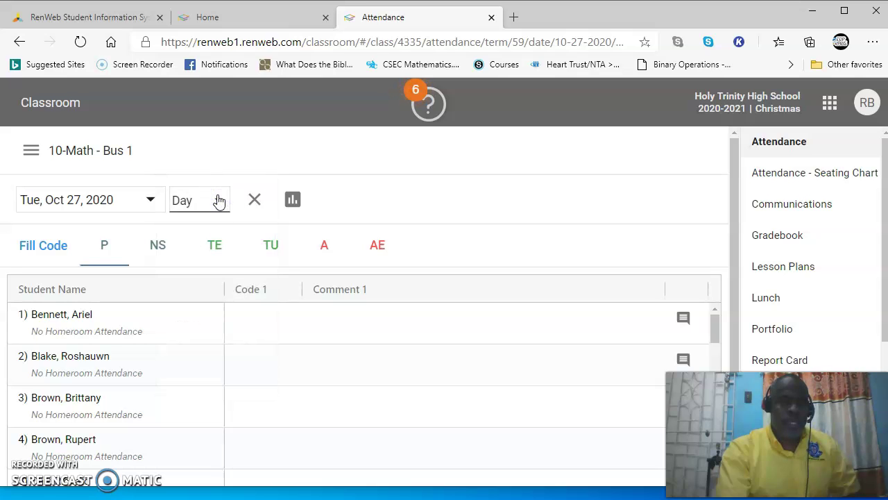
click(219, 202)
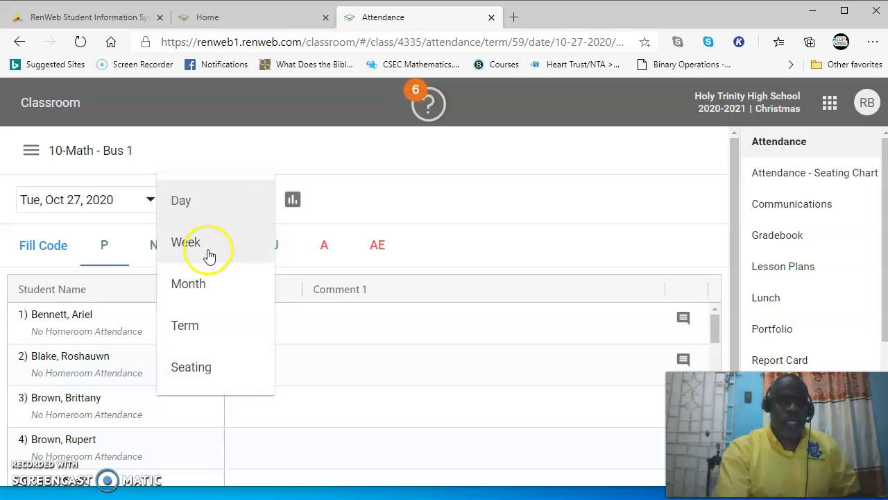
click(230, 202)
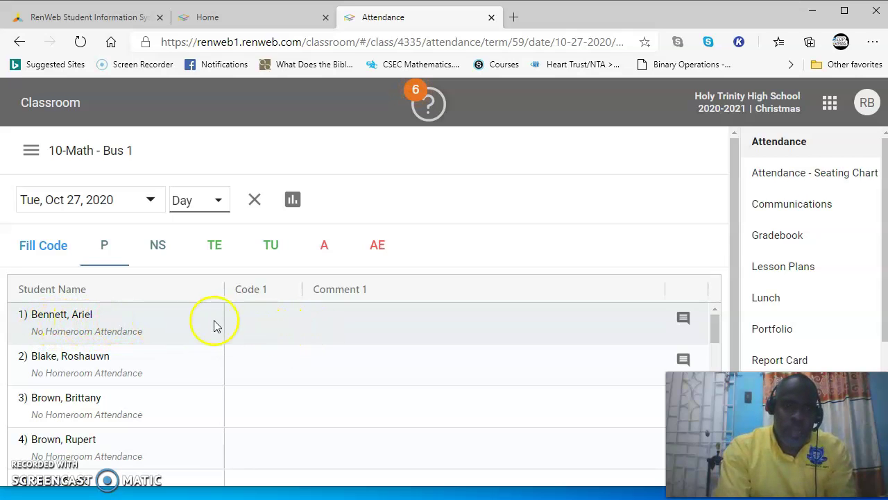
- Record code P for the first listed student on Oct 27, and change it to A
click(241, 330)
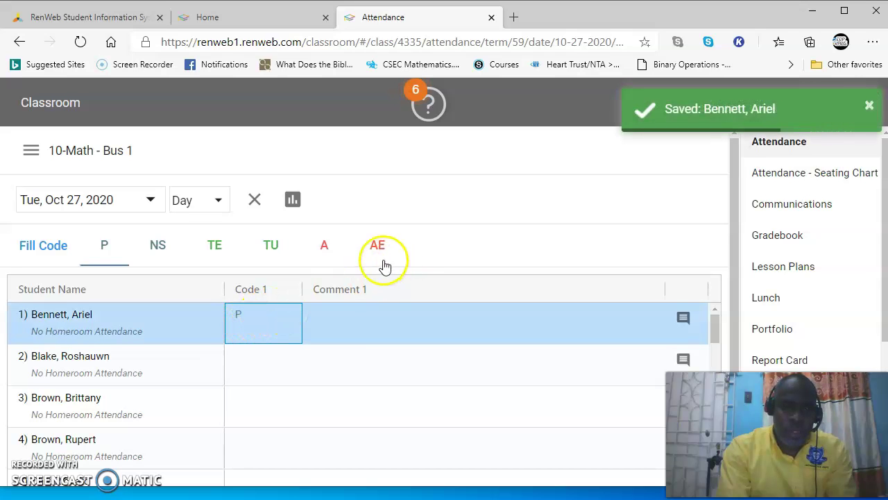
click(326, 249)
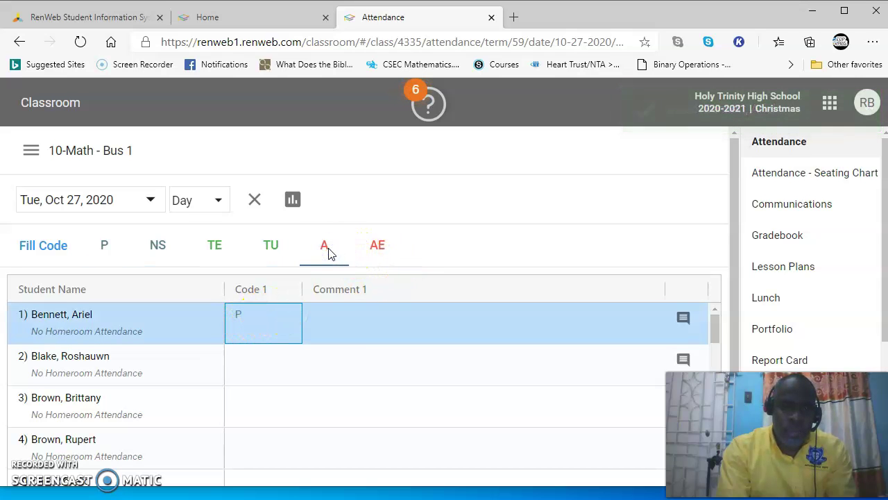
click(280, 321)
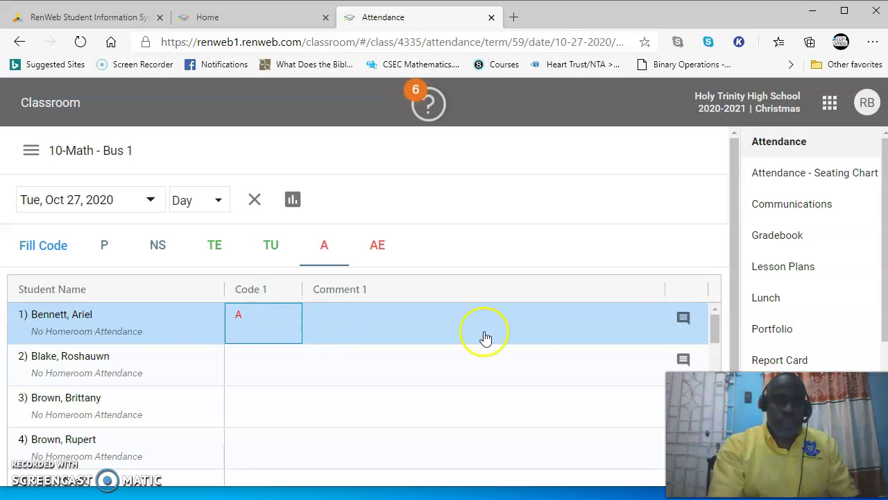
- Record attendance for students 3 and 4, correcting student 3 from A to P and marking student 4 as P
click(254, 404)
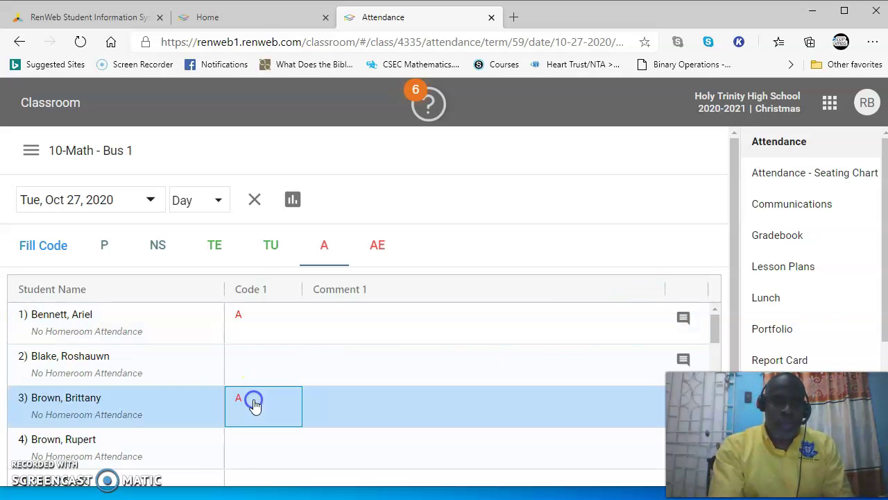
click(105, 247)
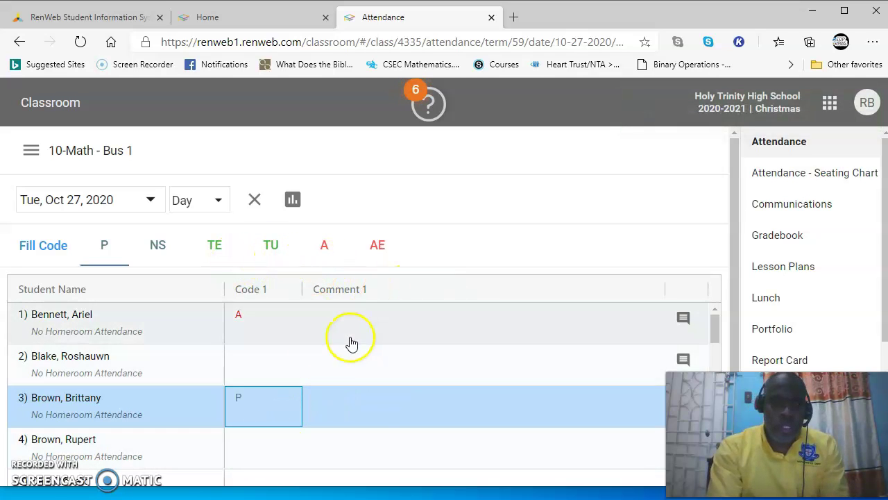
click(254, 451)
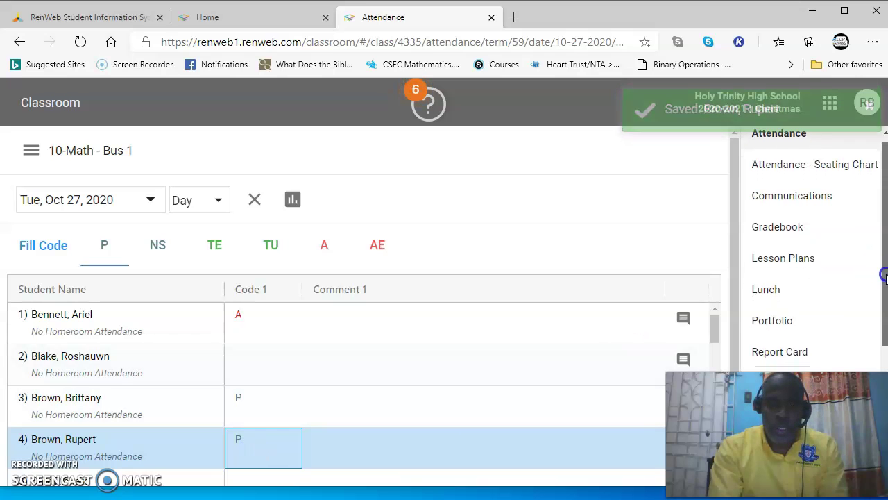
- Mark student 8 with code P and student 9 with code A further along the class list
scroll(876, 278, down, 1)
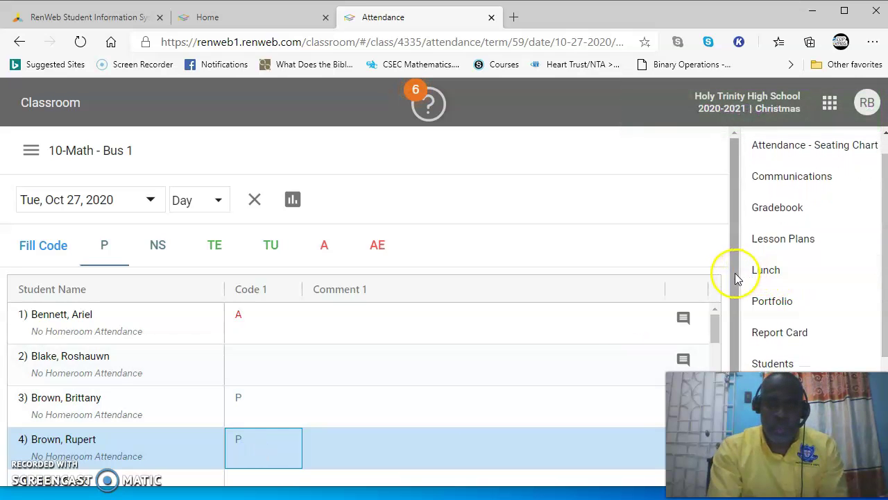
scroll(737, 277, down, 1)
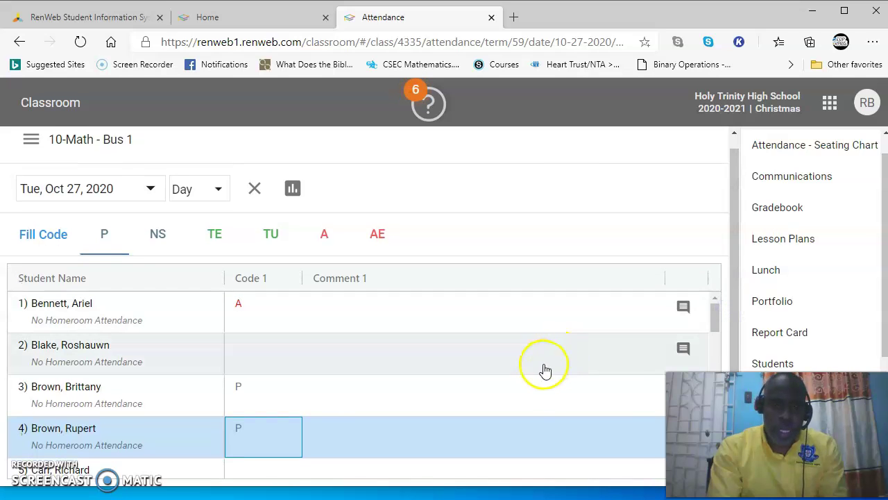
drag(715, 325, 710, 353)
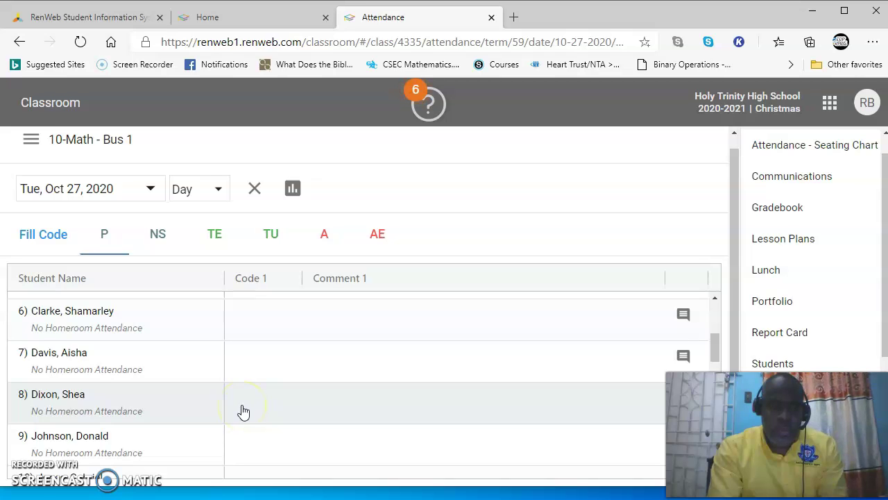
click(242, 409)
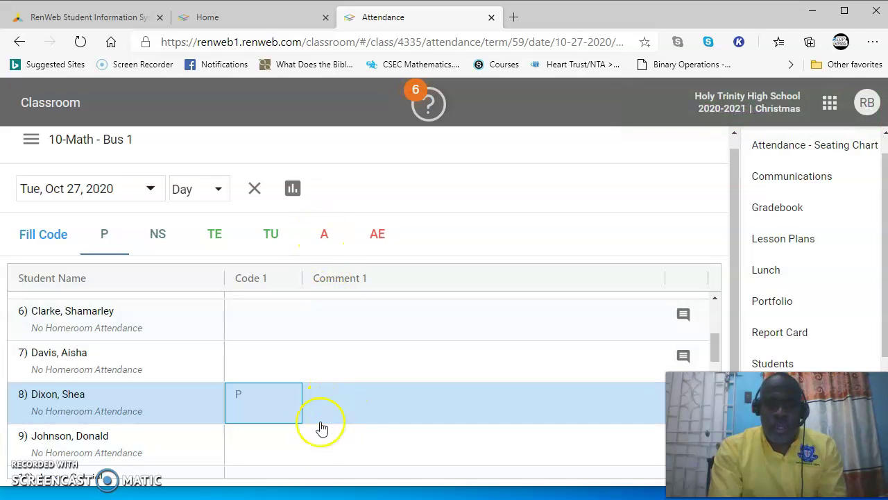
click(328, 242)
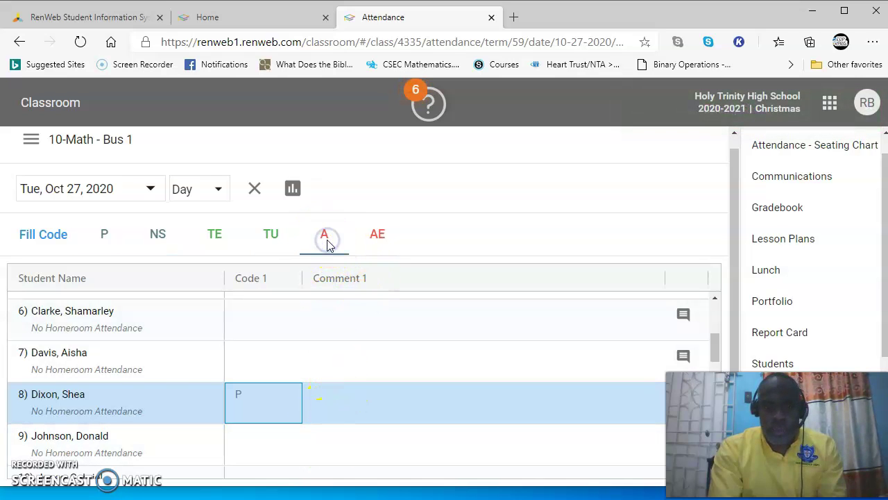
click(248, 445)
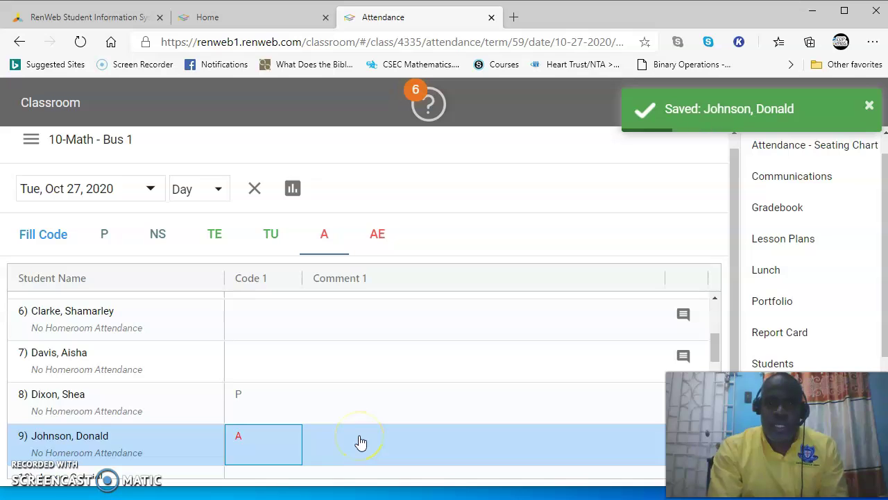
- Record code A for student 13, and correct it to P
drag(714, 353, 713, 384)
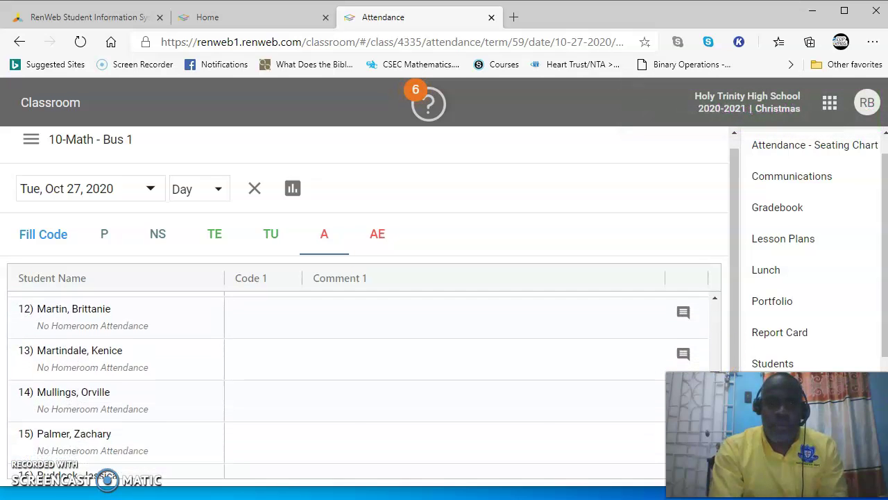
click(240, 363)
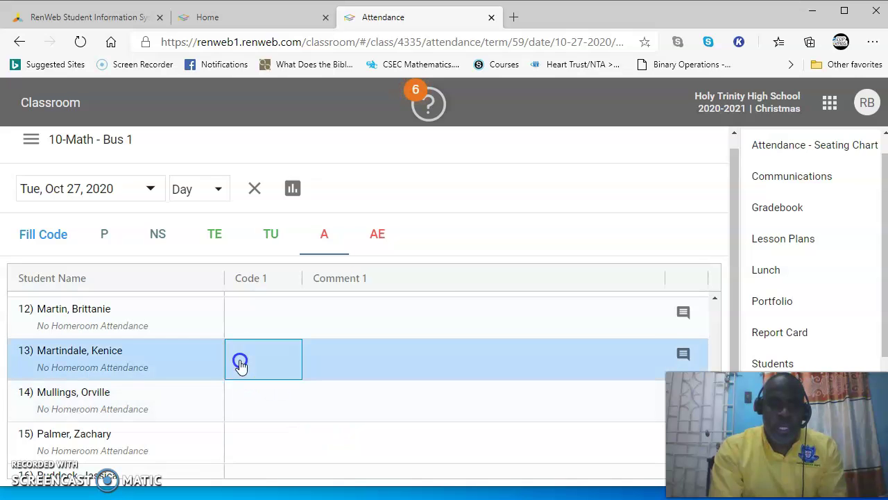
click(101, 238)
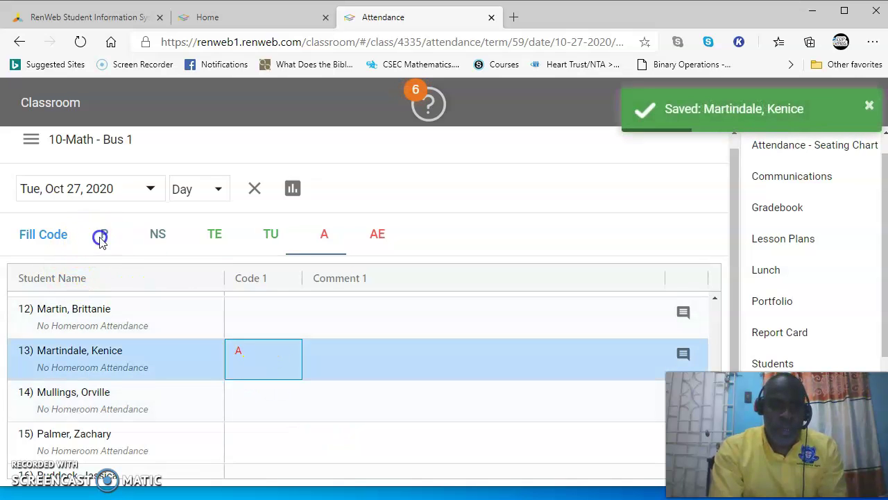
click(244, 351)
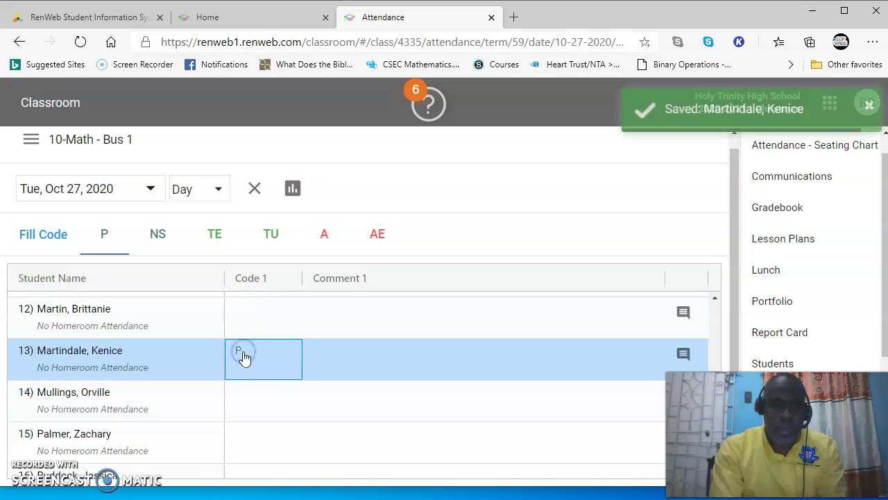
- Record code P in the Code 1 column for students 14, 15 and 16
click(243, 401)
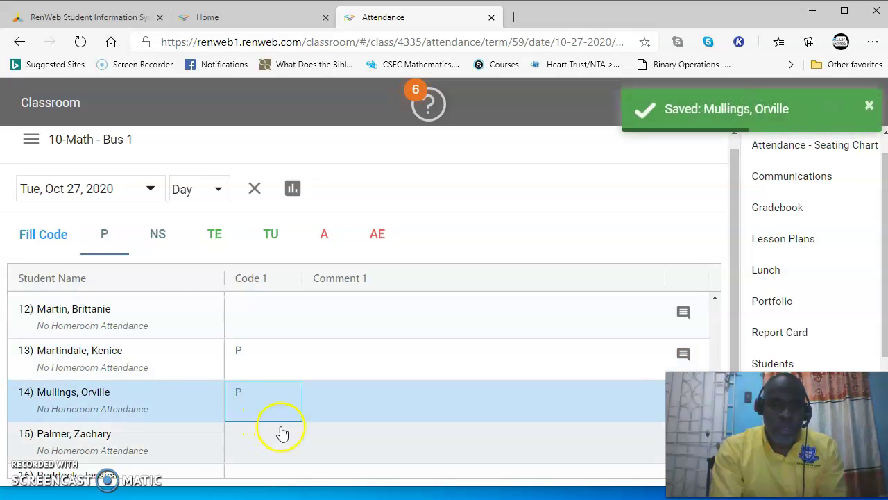
click(253, 440)
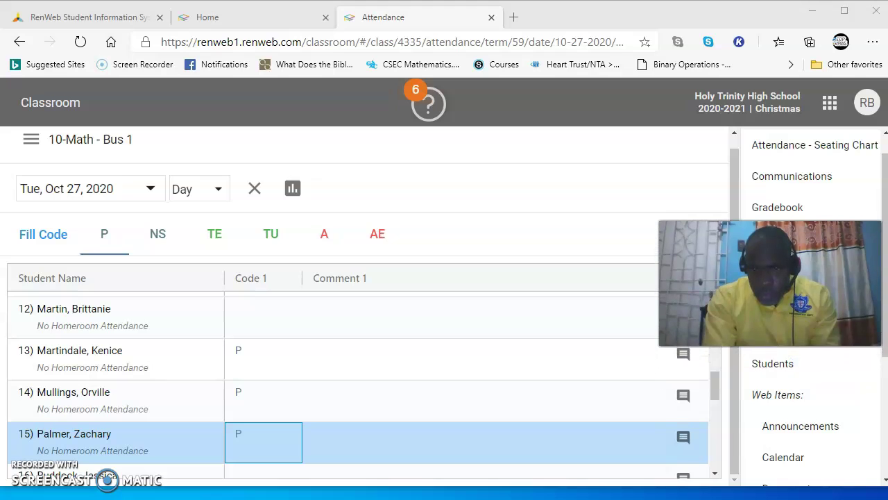
scroll(713, 396, down, 1)
drag(713, 395, 712, 403)
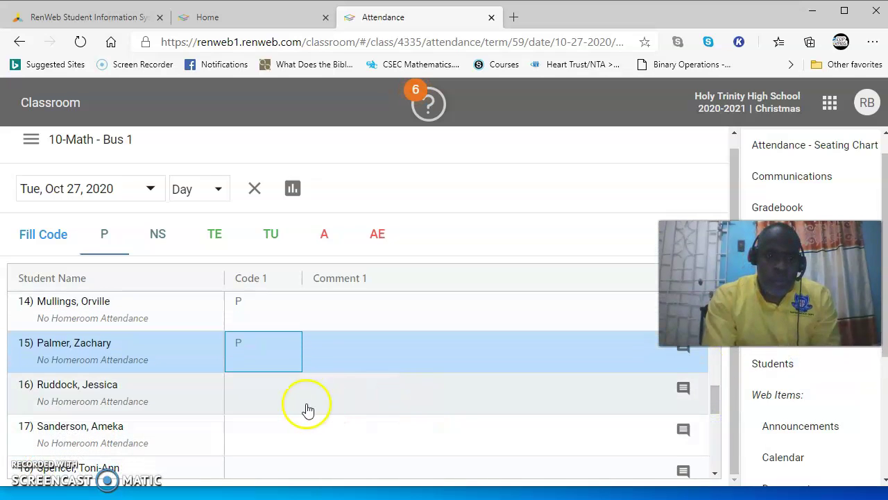
click(258, 395)
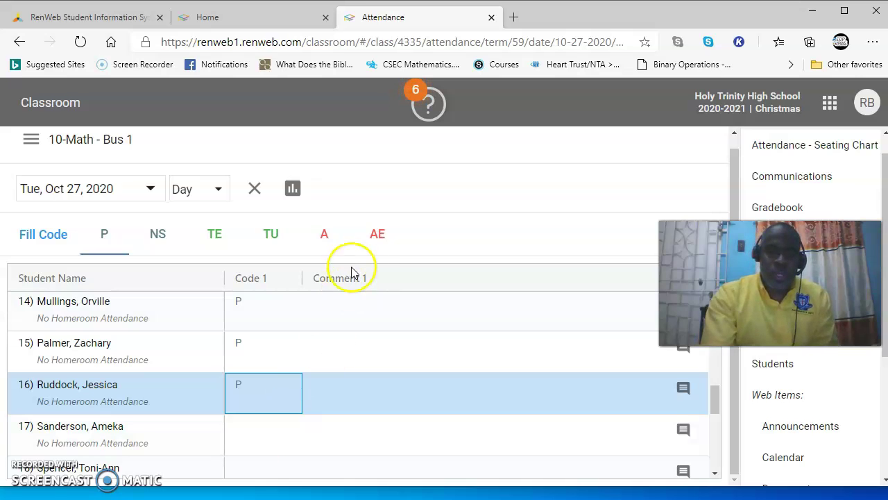
- Switch the fill code to AE and record it in the Code 1 column for student 17
click(378, 238)
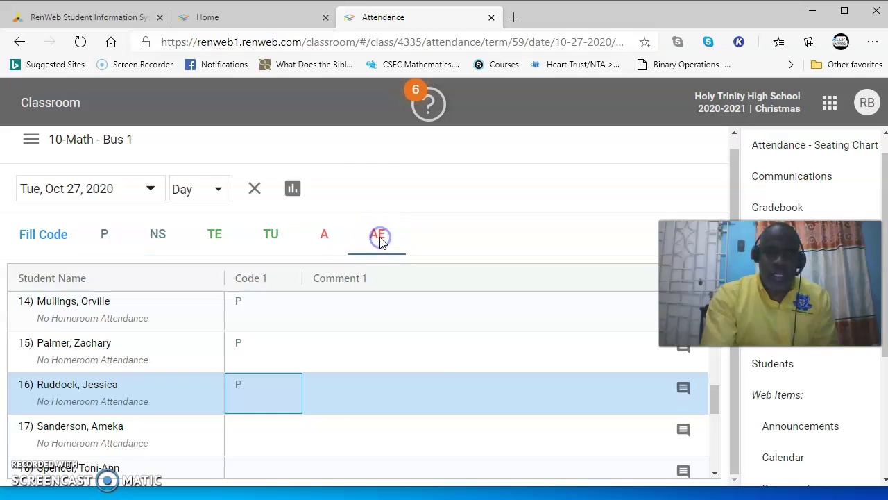
click(257, 435)
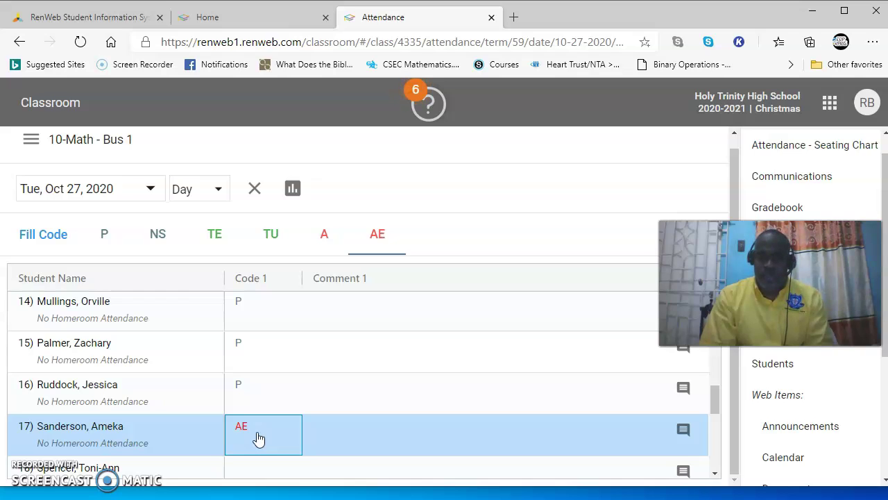
click(271, 438)
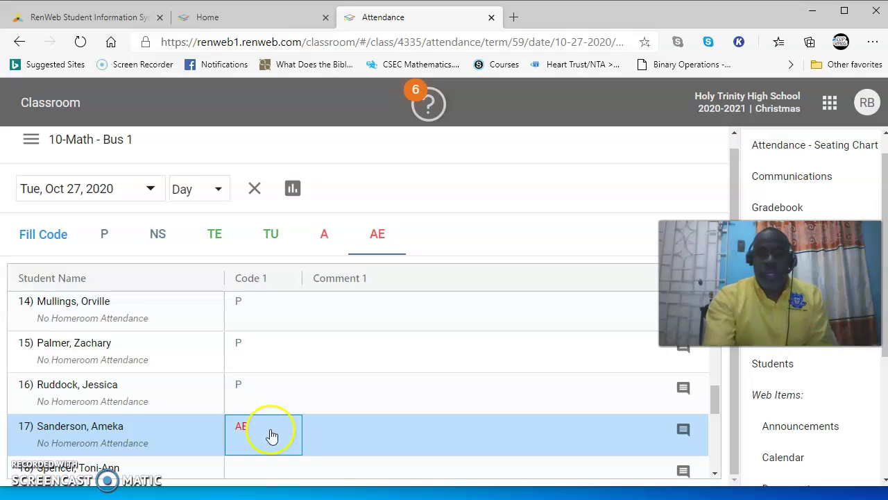